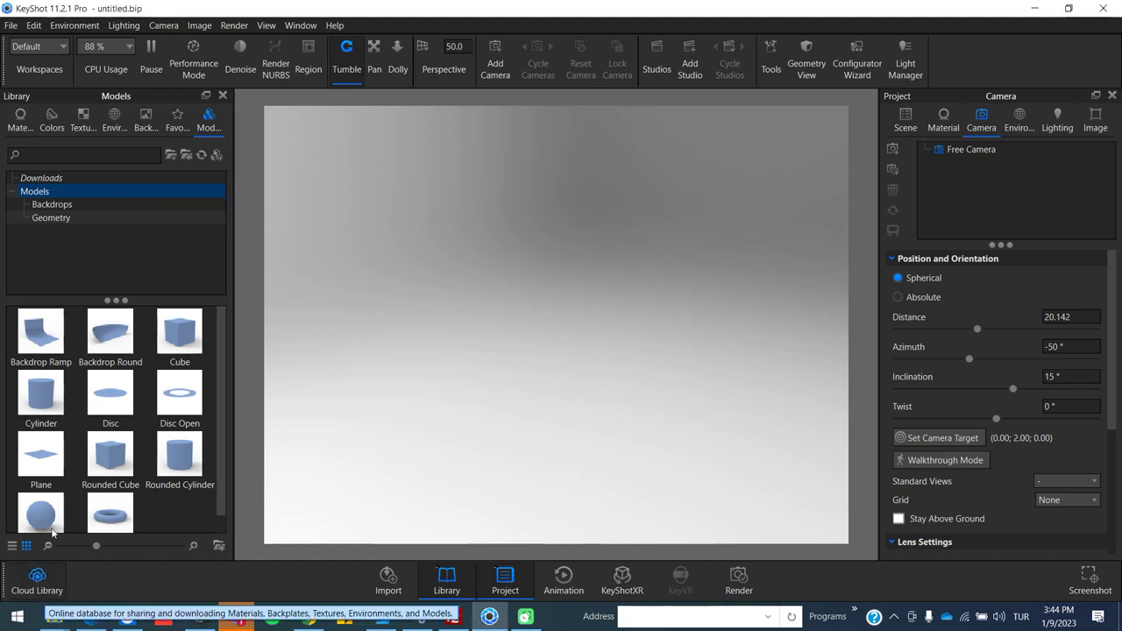
Step: Add the downloaded Watch model from the library to the empty scene and accept its placement
left_click(127, 178)
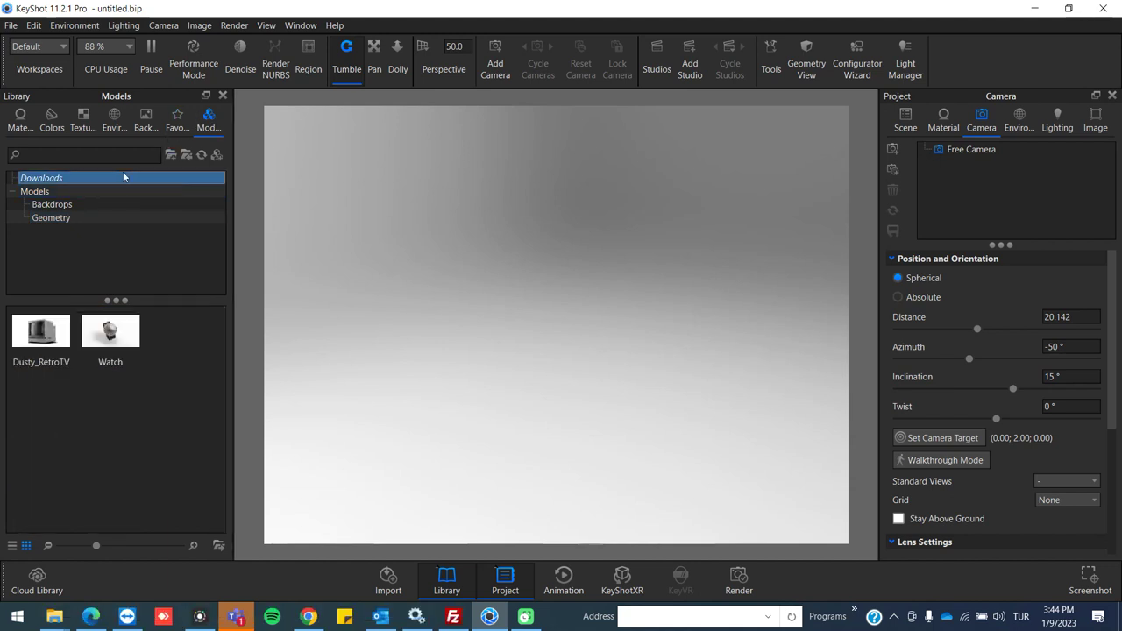
left_click_drag(125, 346, 509, 327)
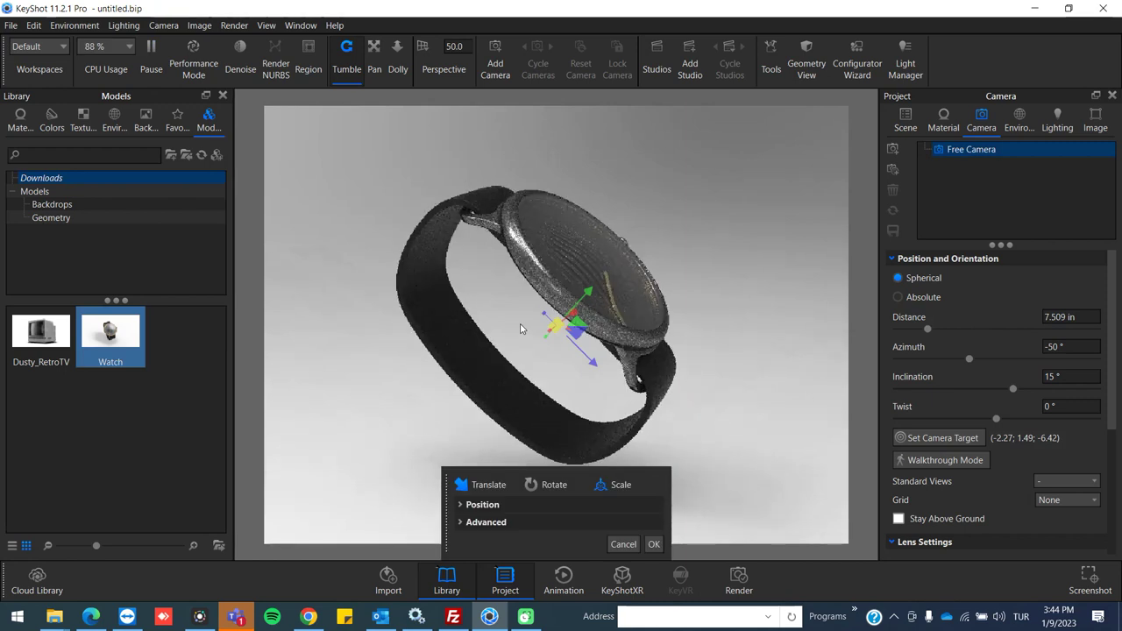
left_click(653, 545)
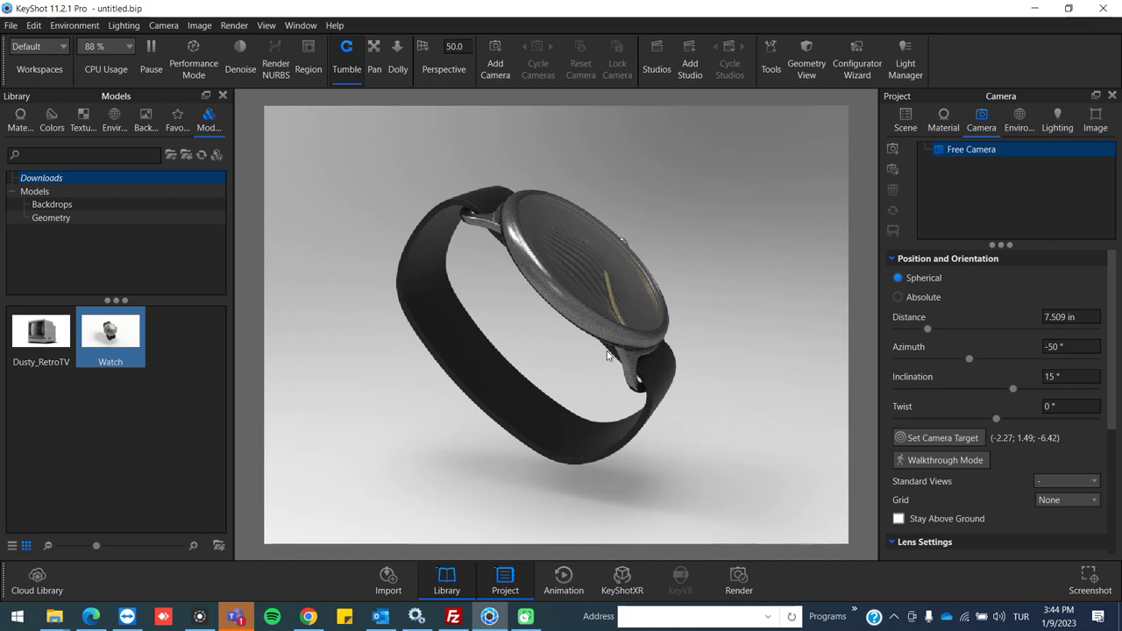
Step: Orbit, zoom and pan the camera to show the watch face from about -154° azimuth, 23.4° inclination and 8.5 in distance
left_click_drag(606, 355, 351, 343)
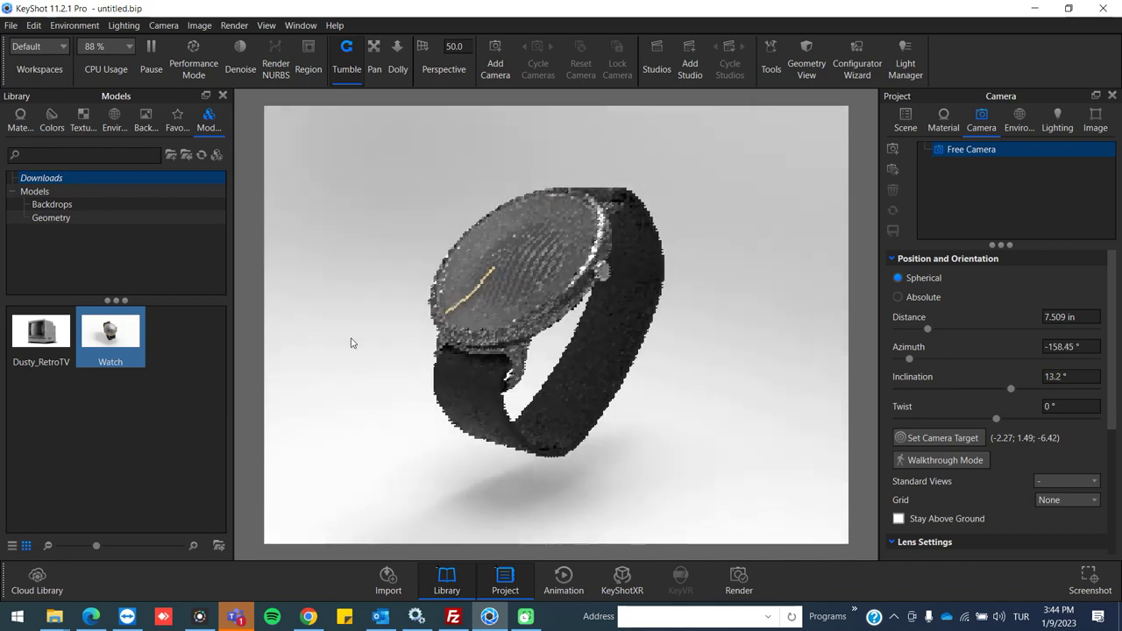
left_click_drag(481, 346, 328, 369)
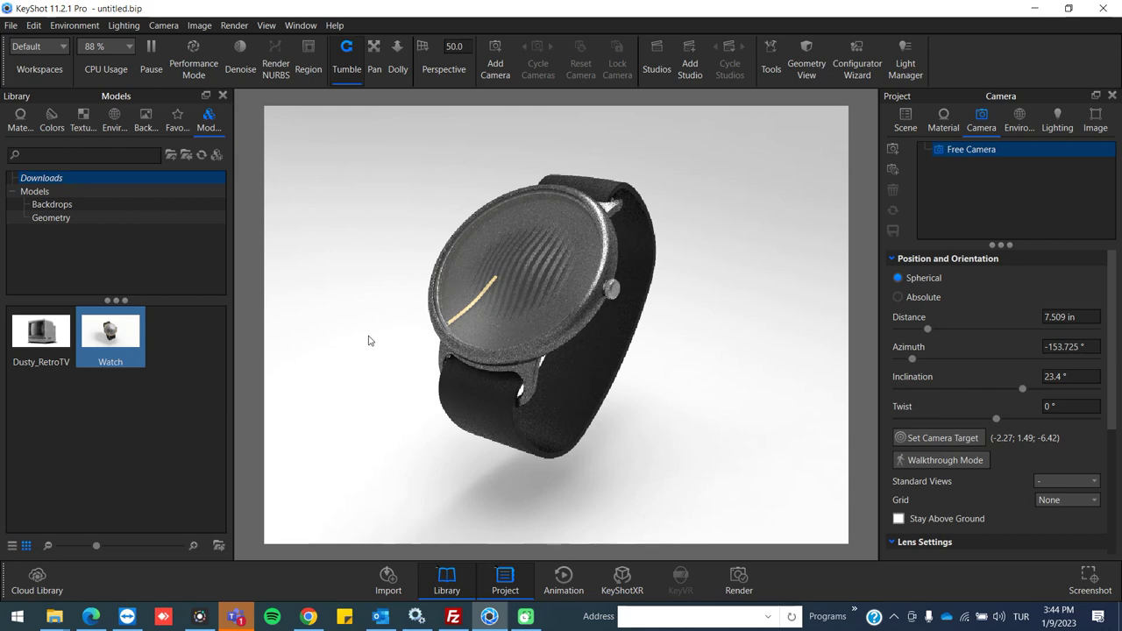
scroll(476, 305, "up", 4)
scroll(476, 305, "down", 5)
scroll(476, 305, "up", 3)
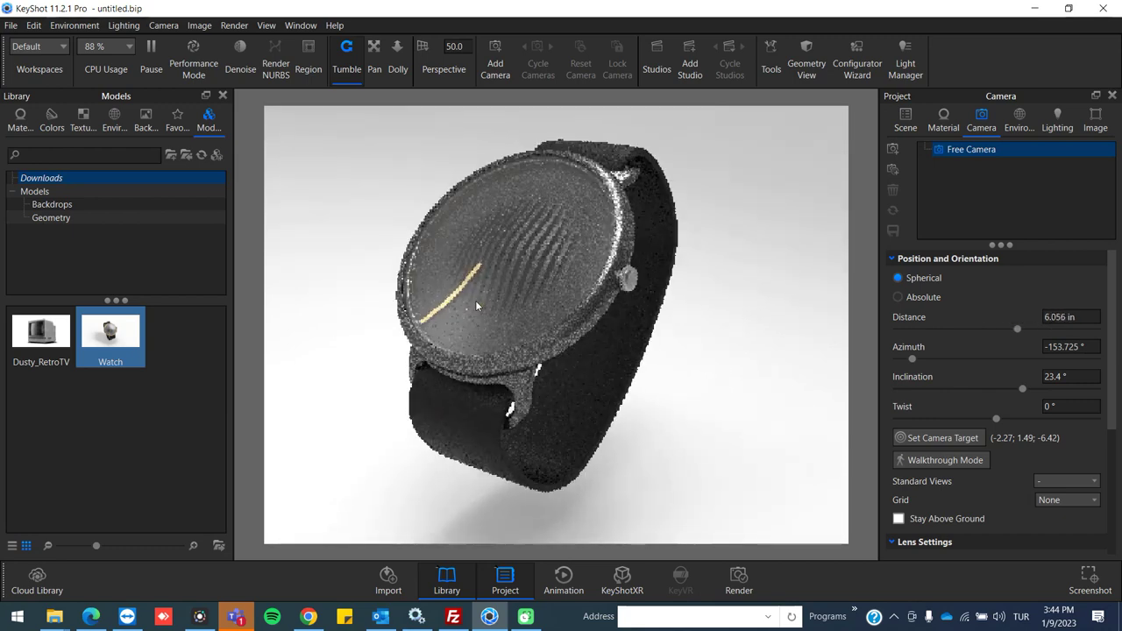
scroll(476, 303, "down", 3)
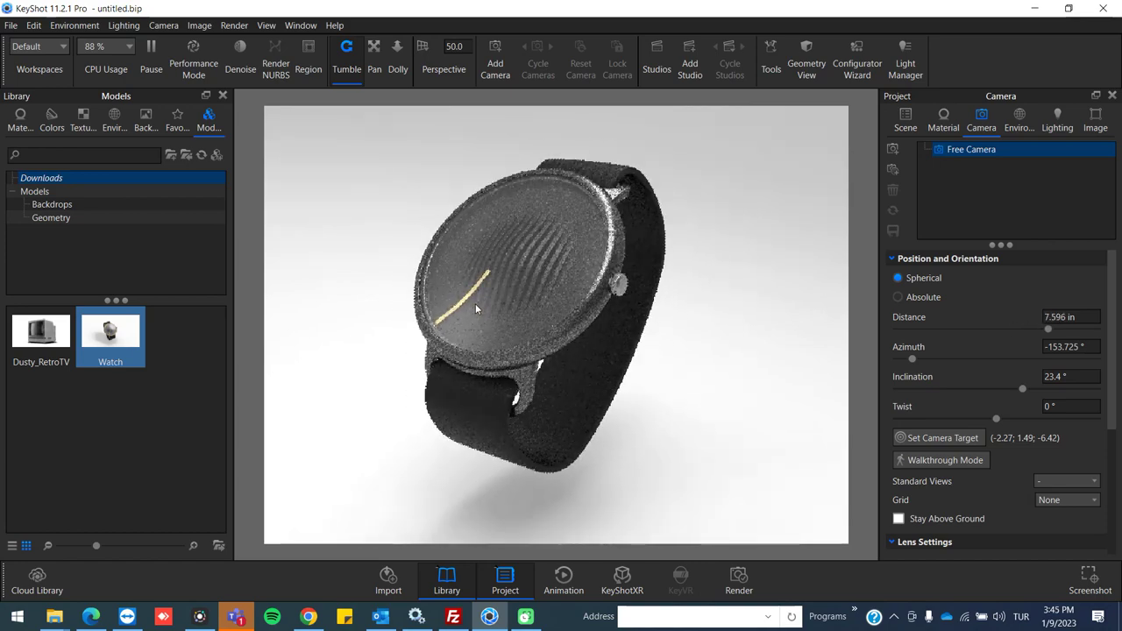
scroll(475, 303, "down", 2)
middle_click_drag(458, 266, 556, 259)
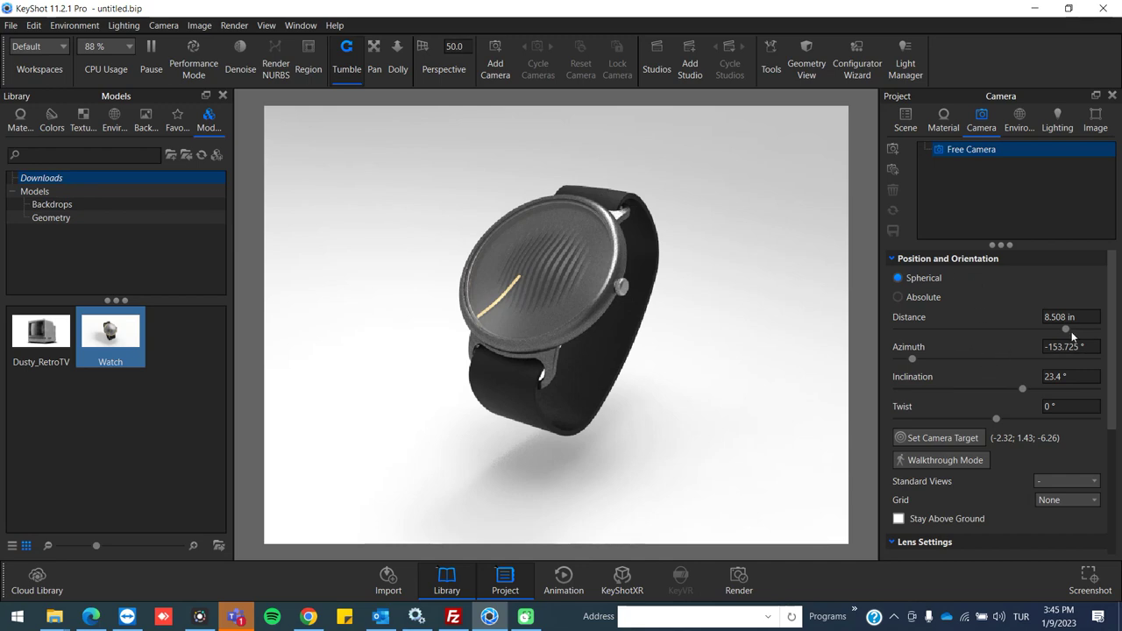
Step: Set the free camera's distance to 7.38 in and its azimuth to about -149°
left_click_drag(1066, 329, 1043, 329)
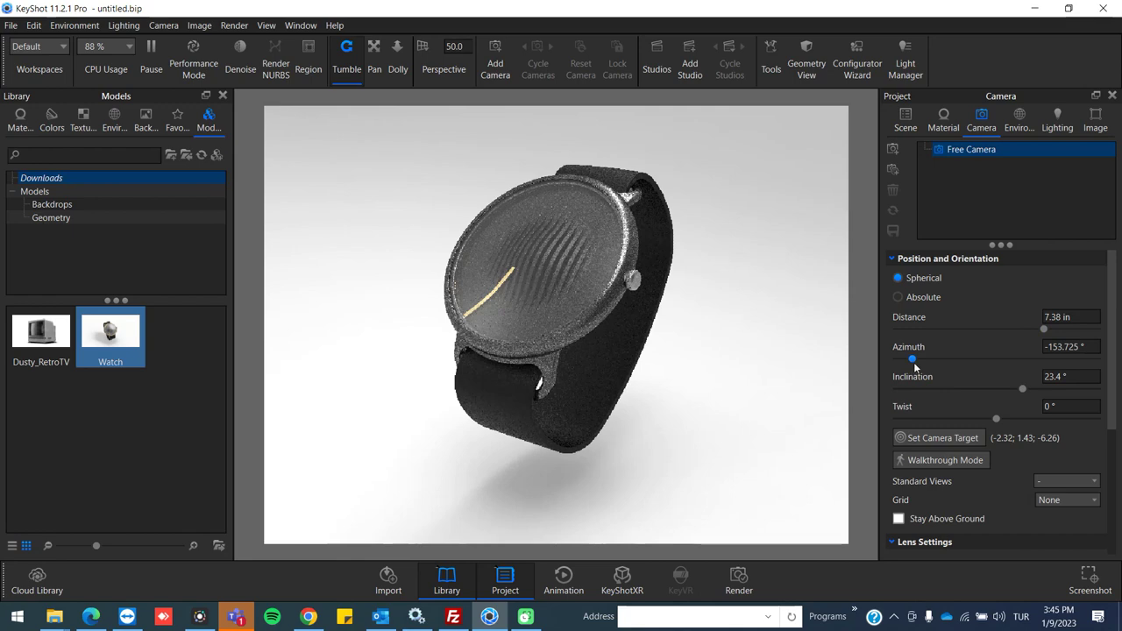
mouse_move(917, 360)
left_mouse_down()
mouse_move(965, 358)
mouse_move(919, 349)
left_mouse_up()
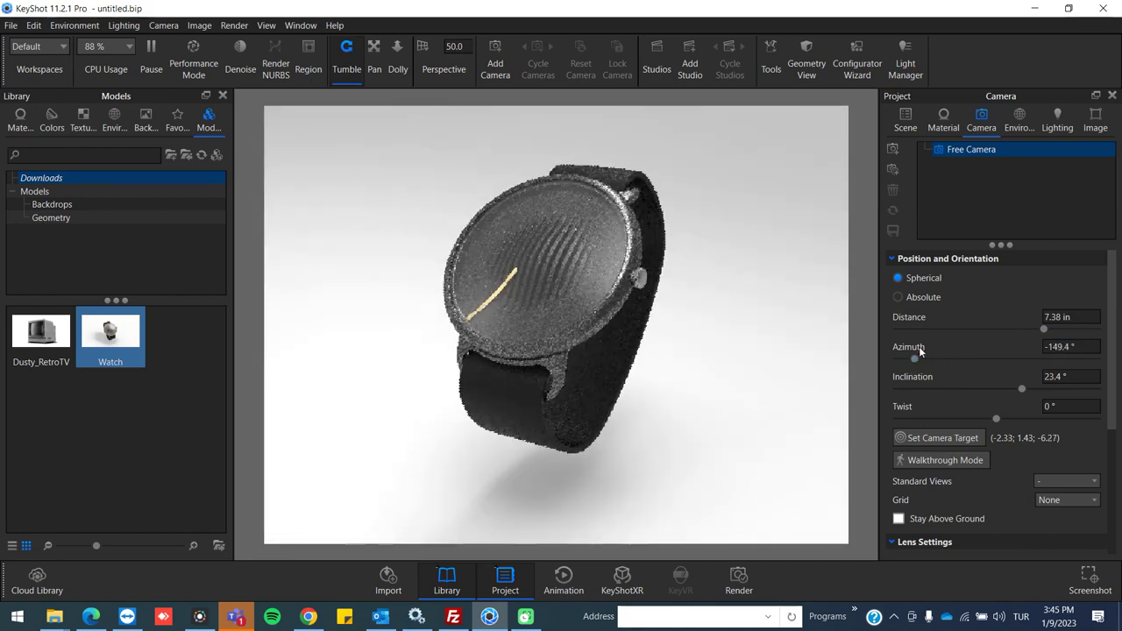
left_click(741, 354)
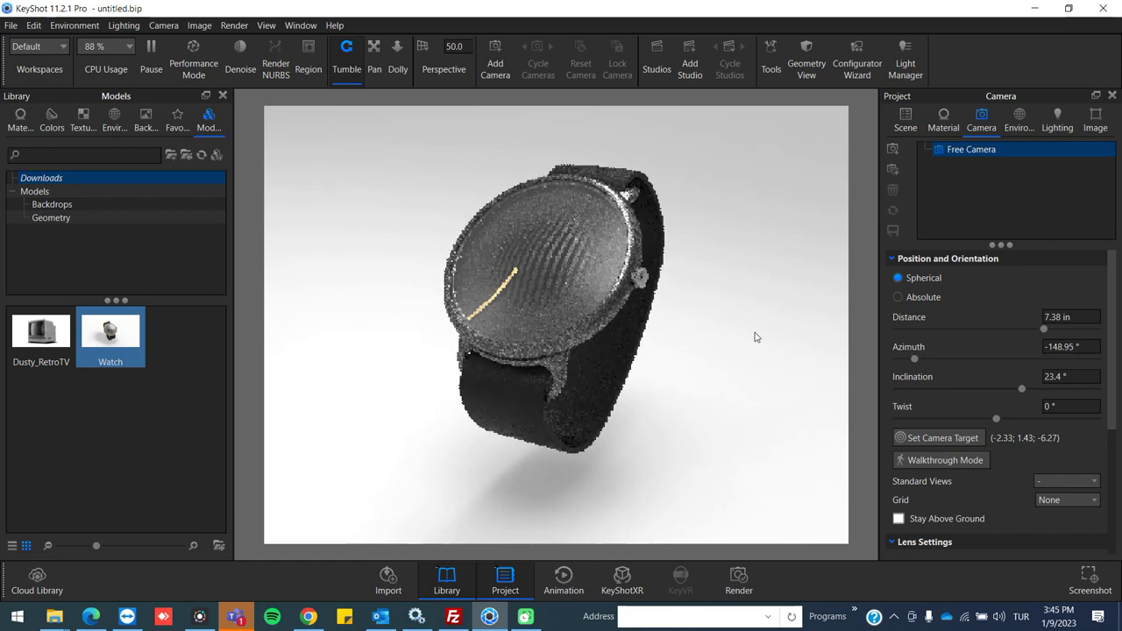
Step: Examine the Watch group's properties and the free camera's standard view options and lens settings
left_click(905, 123)
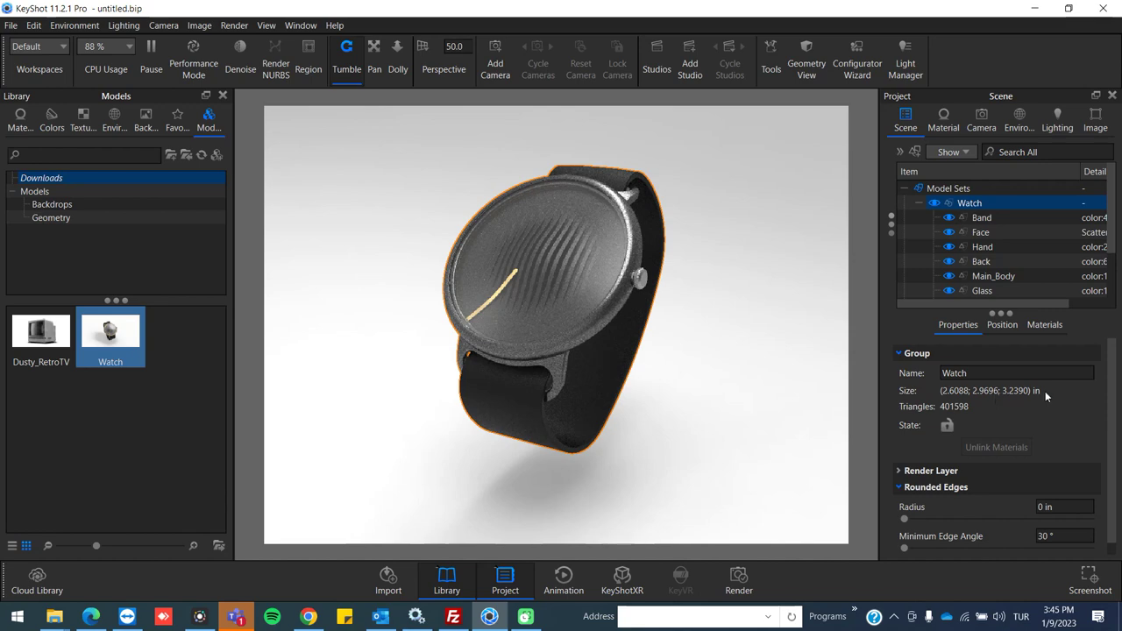
left_click(980, 118)
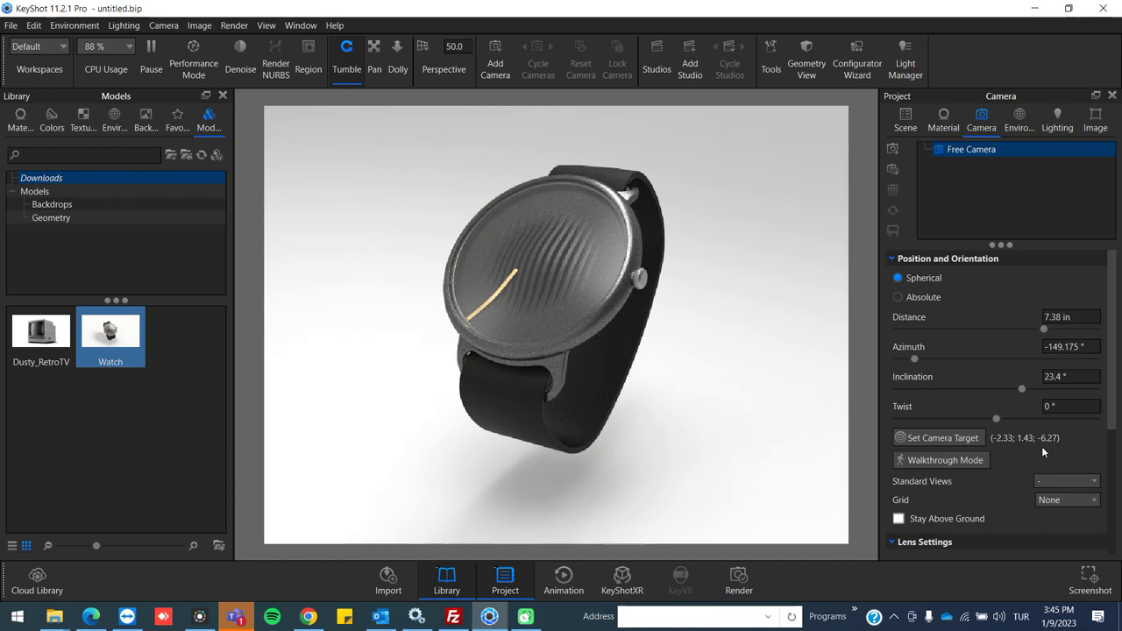
left_click(1065, 481)
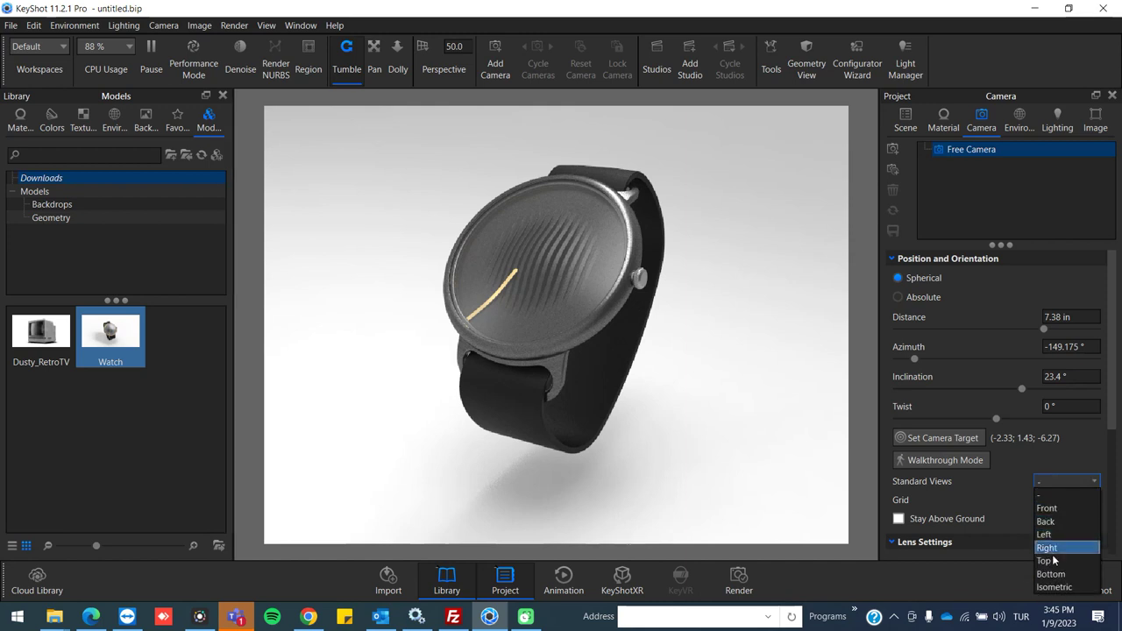
left_click(1023, 456)
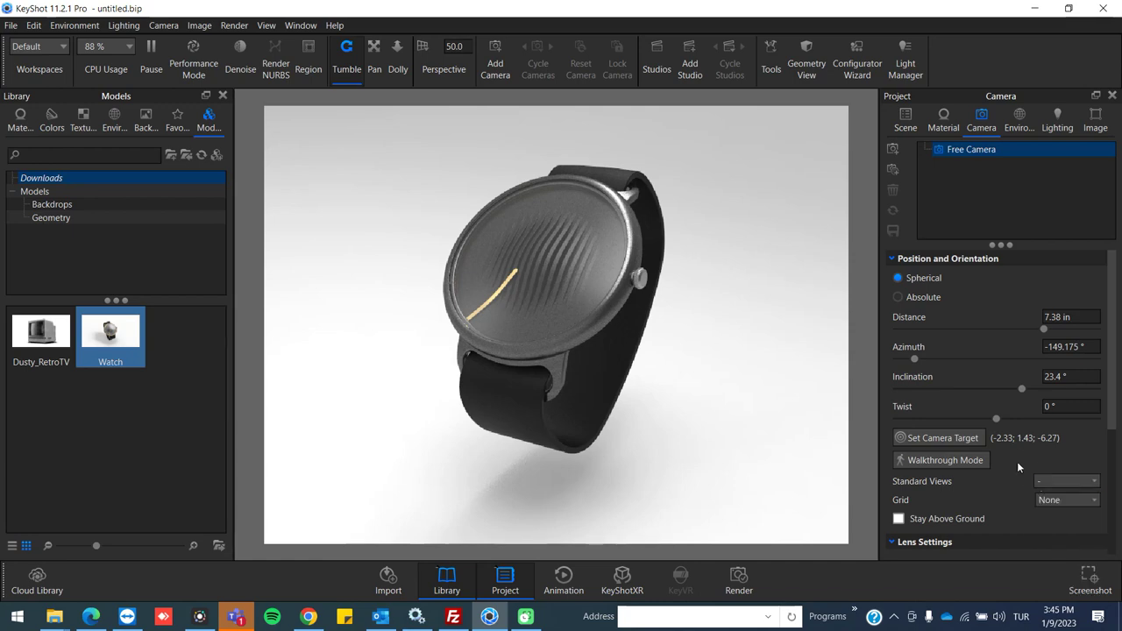
scroll(1015, 463, "down", 5)
scroll(1015, 463, "up", 4)
scroll(1015, 463, "down", 4)
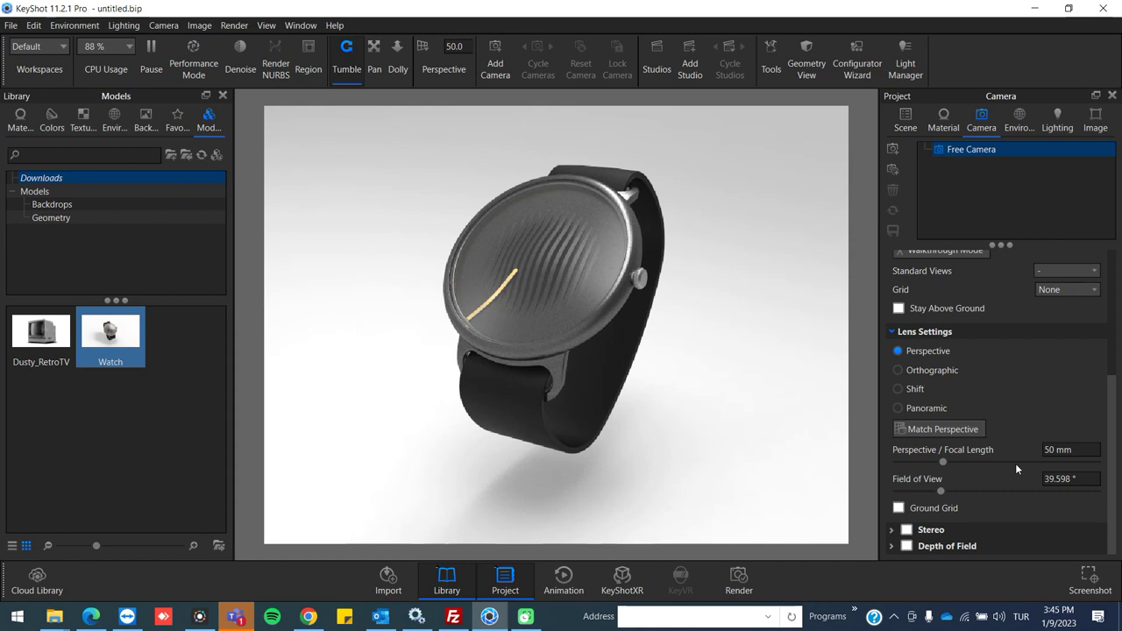
Step: Check how the camera sits relative to the watch in Geometry View while tumbling, and review which commands the toolbar can show
left_click(806, 70)
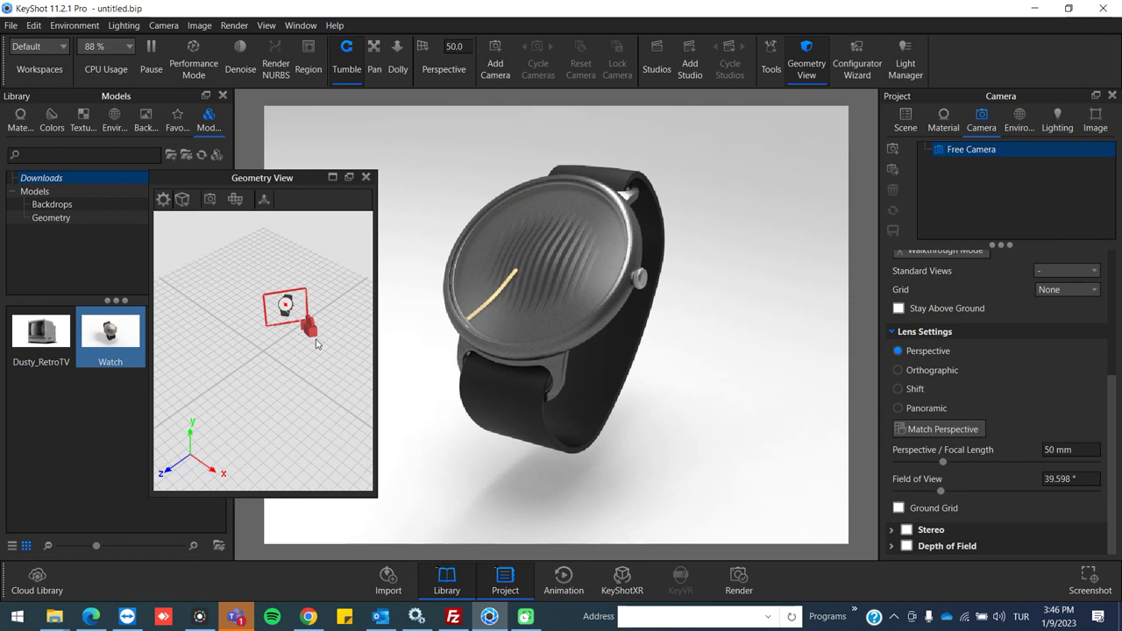
mouse_move(653, 376)
left_mouse_down()
mouse_move(602, 373)
mouse_move(684, 350)
mouse_move(646, 345)
mouse_move(660, 341)
mouse_move(657, 353)
mouse_move(653, 341)
left_mouse_up()
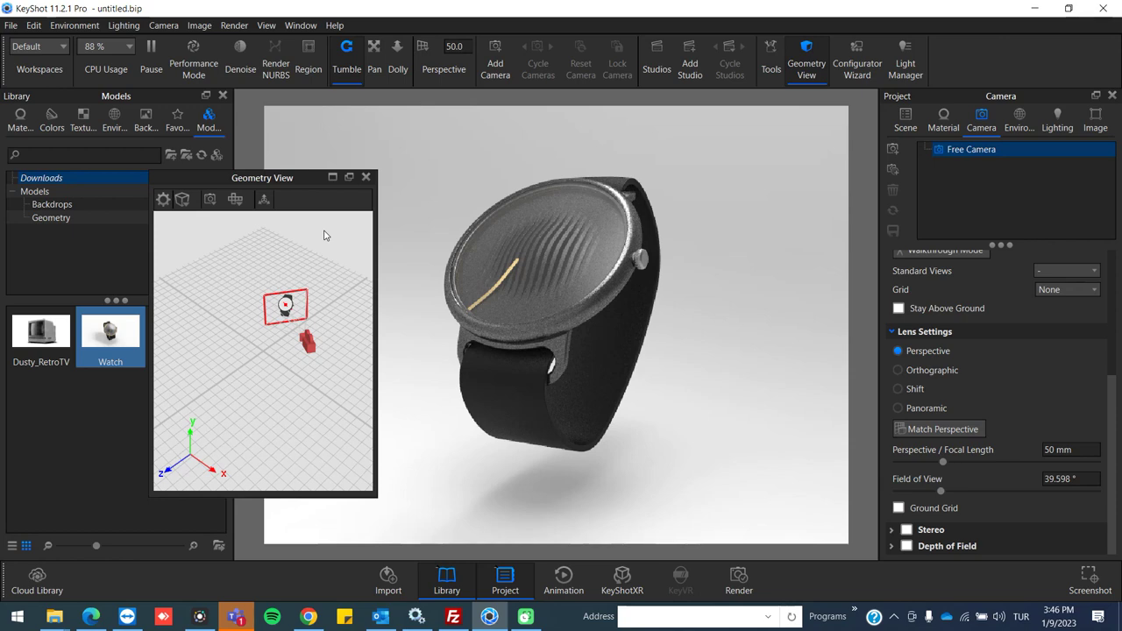
left_click(365, 176)
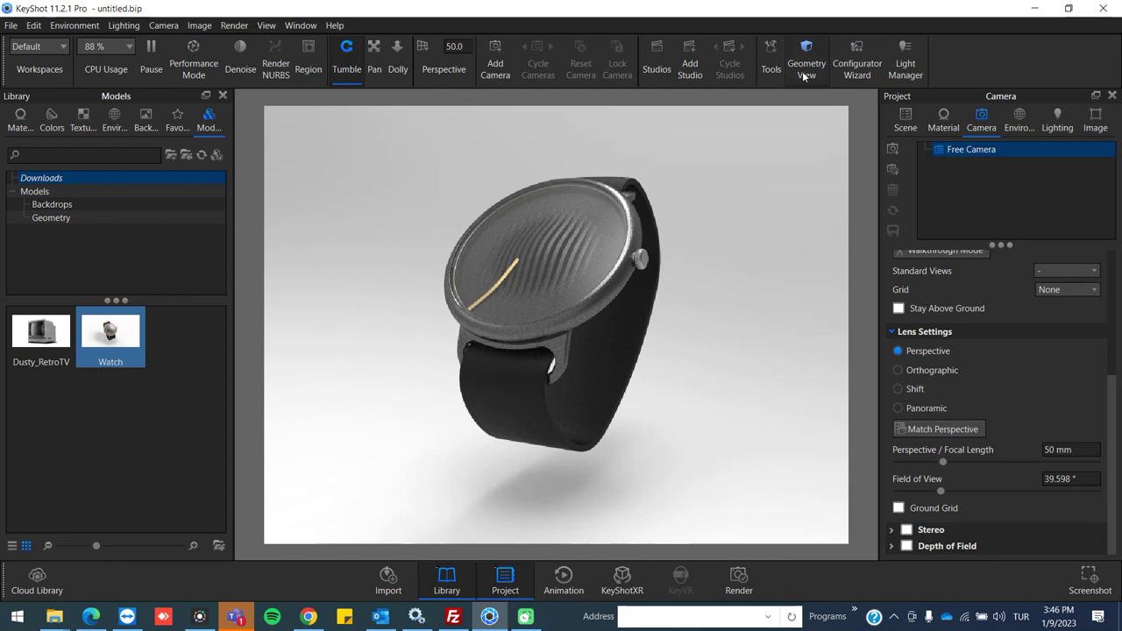
right_click(952, 57)
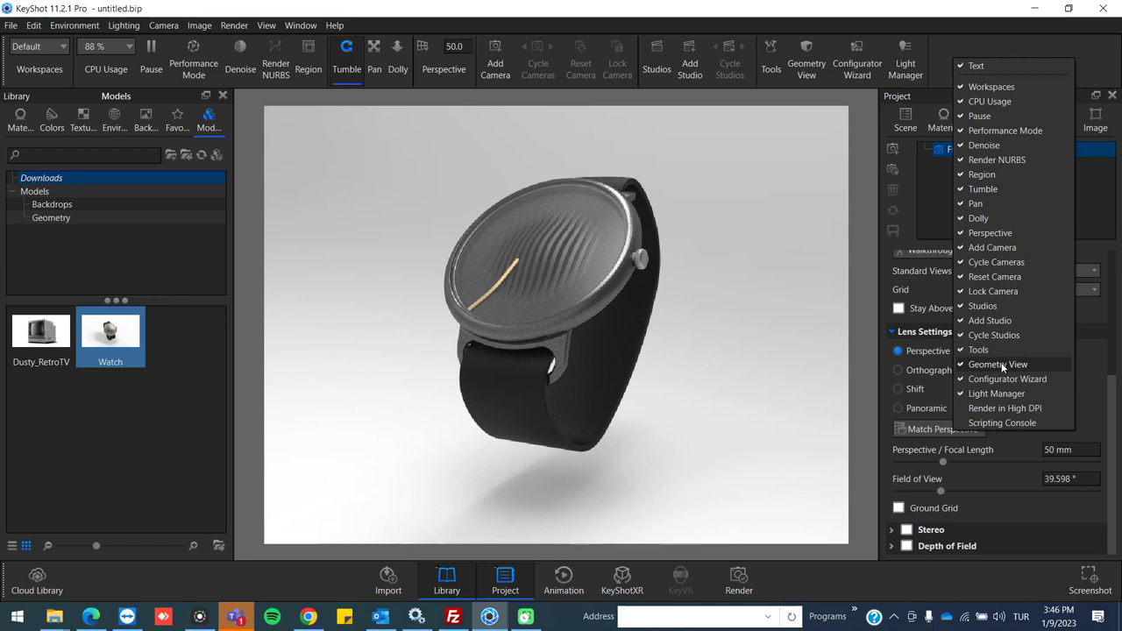
left_click(777, 260)
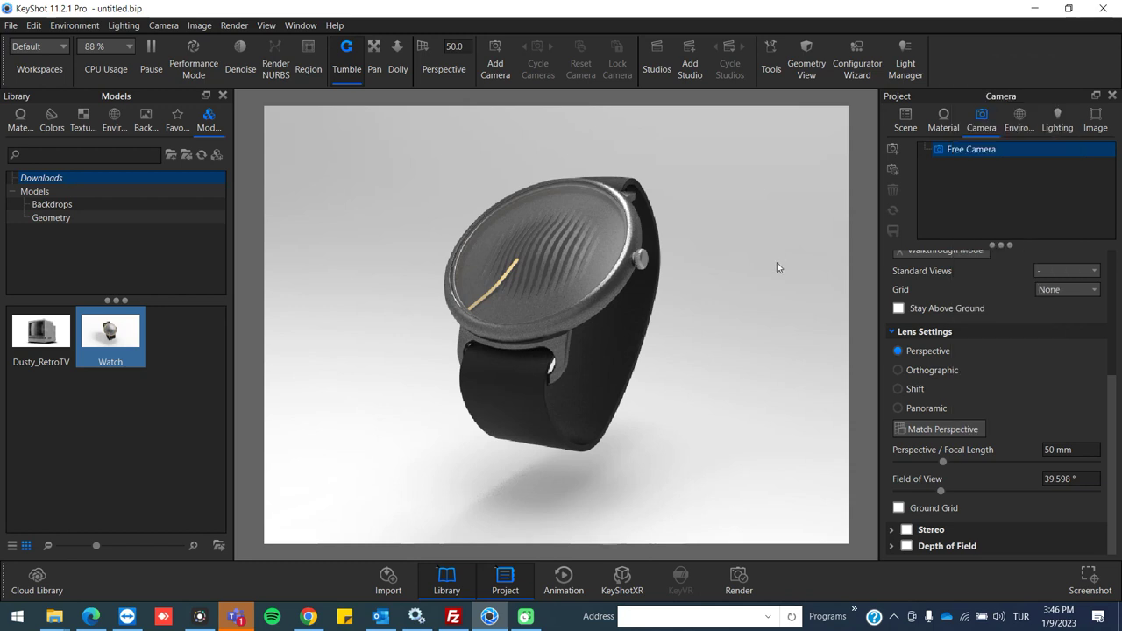
Step: Open the hotkey preferences and review the shortcuts for camera control and standard views
left_click(33, 25)
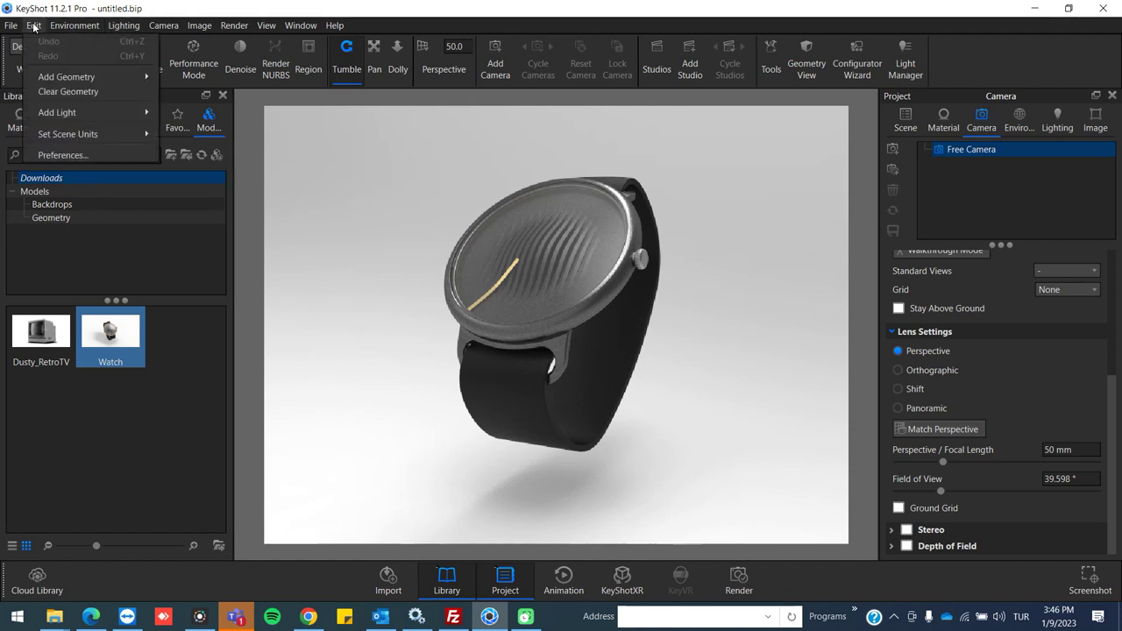
left_click(63, 156)
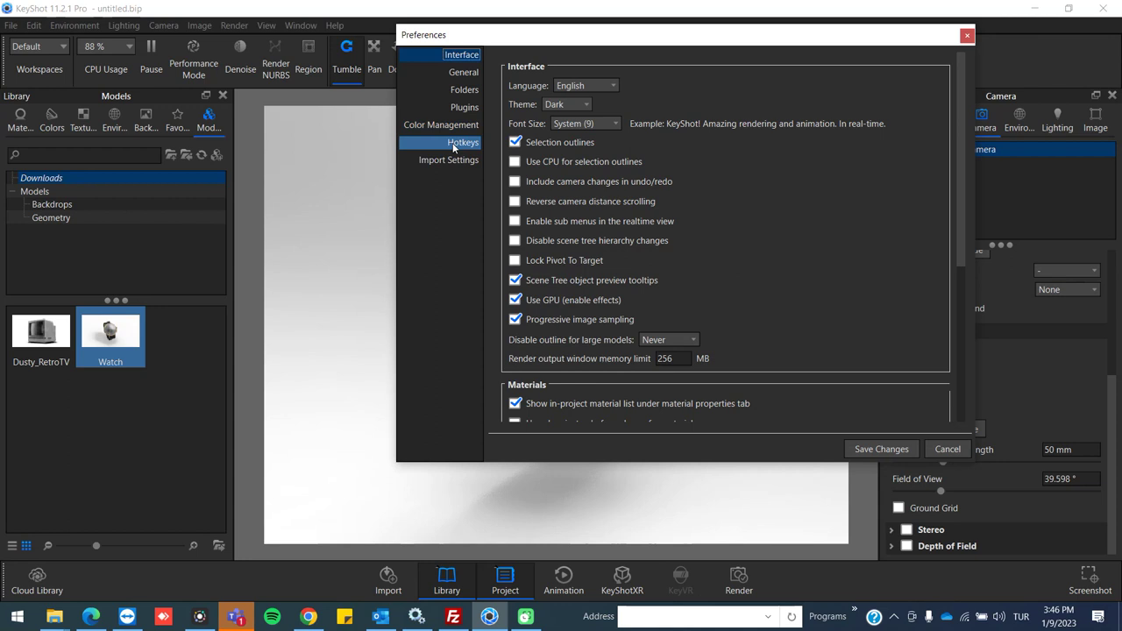
left_click(453, 146)
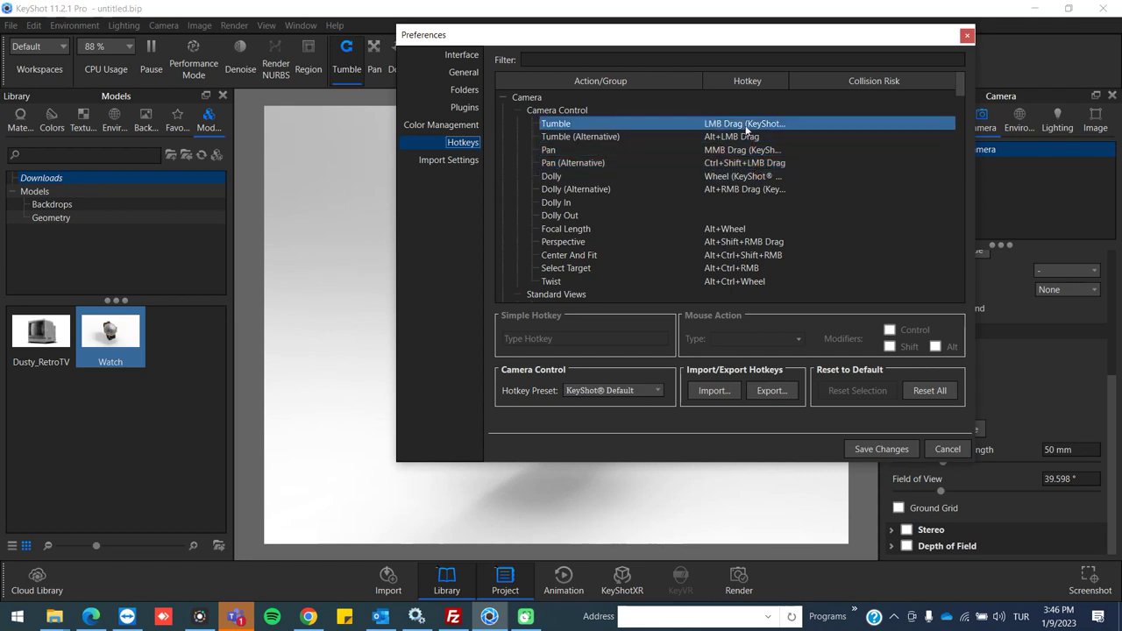
scroll(688, 231, "down", 4)
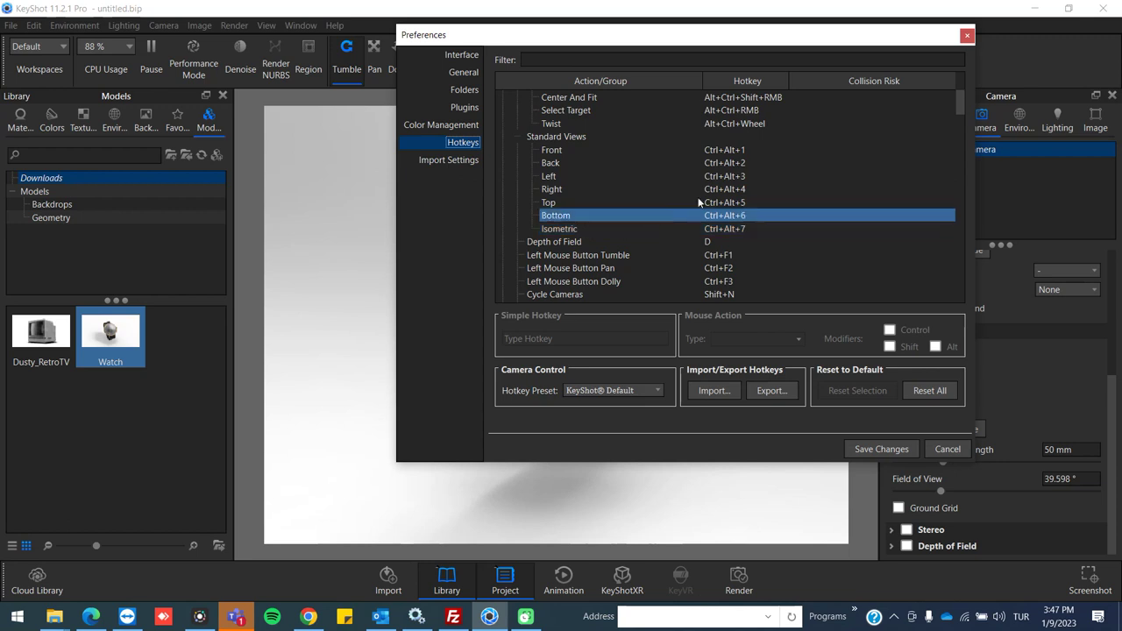
scroll(745, 160, "down", 5)
scroll(742, 161, "up", 5)
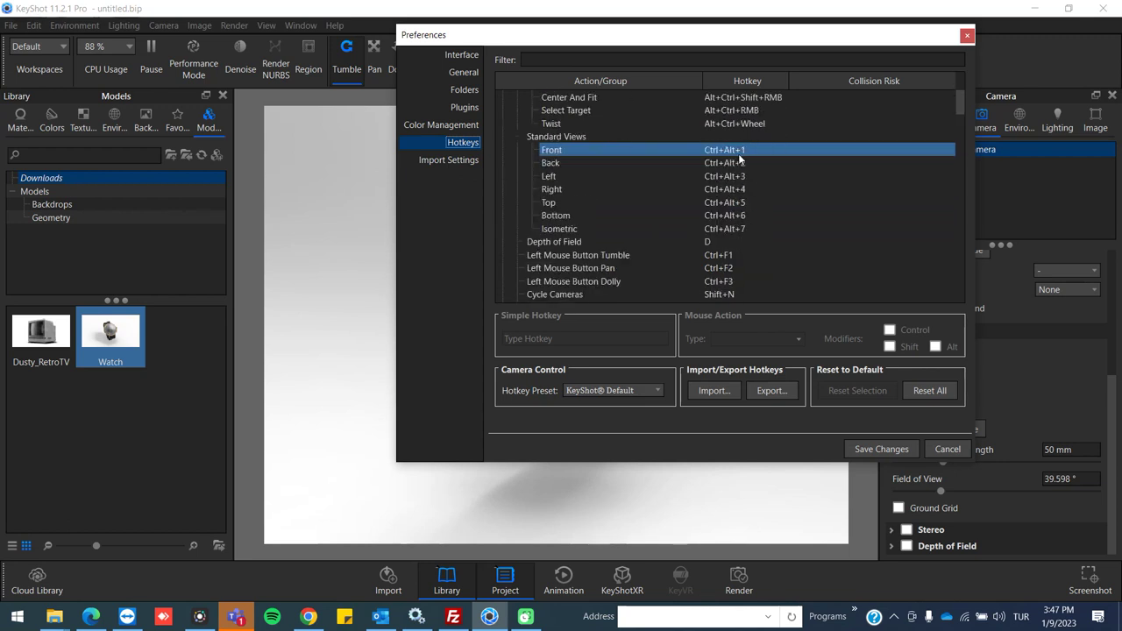
Step: Set the camera control hotkey preset to Creo and save the preferences
left_click(599, 394)
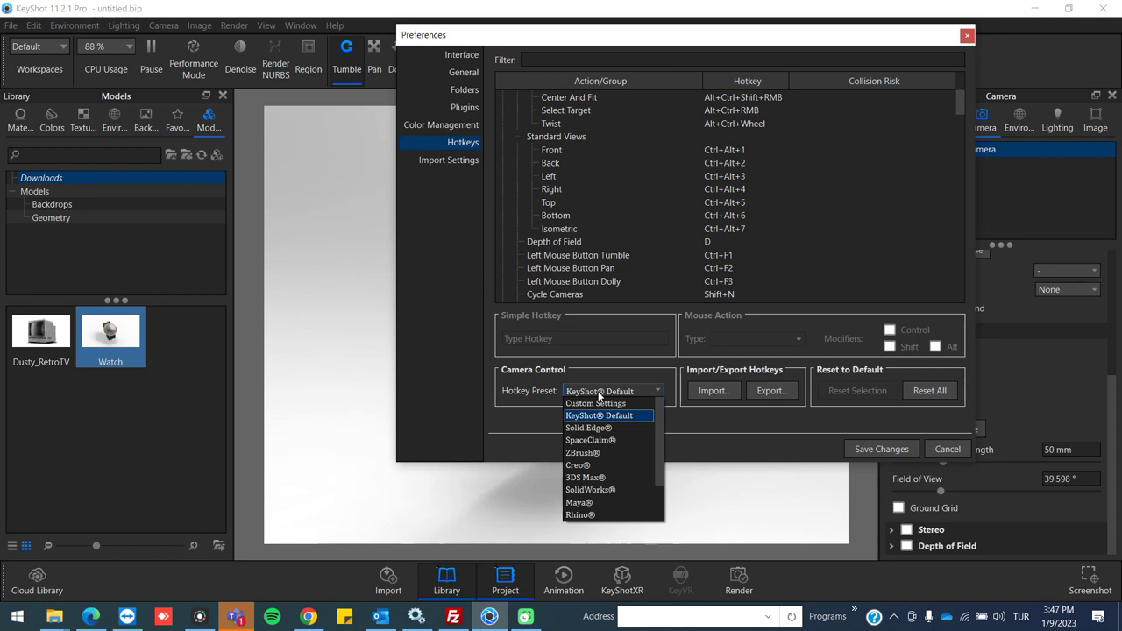
left_click(602, 465)
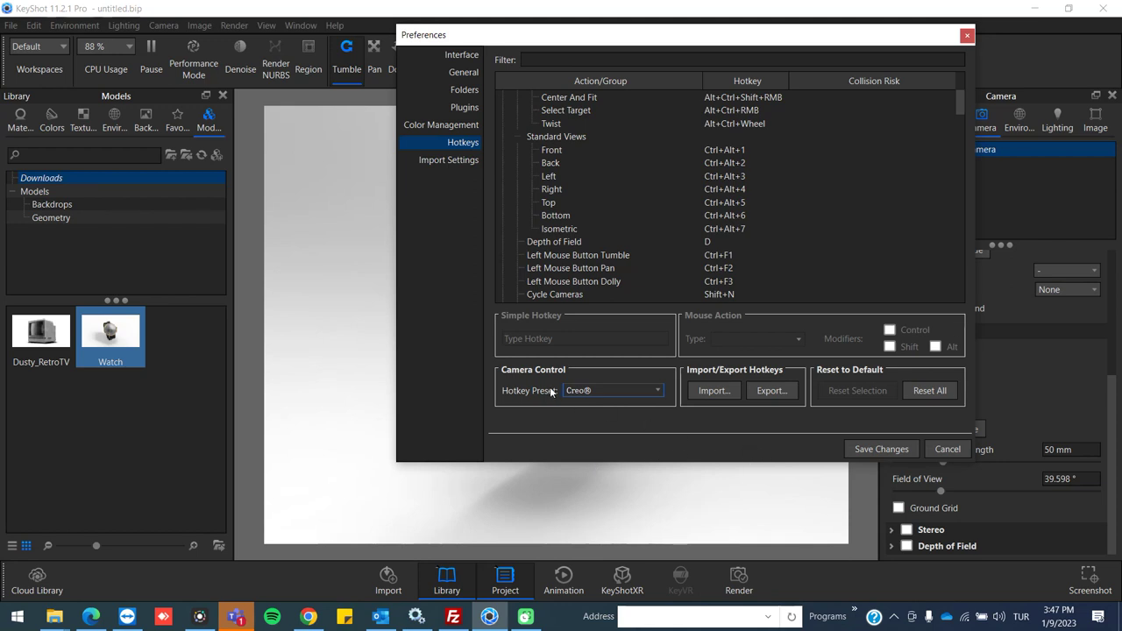
left_click(896, 451)
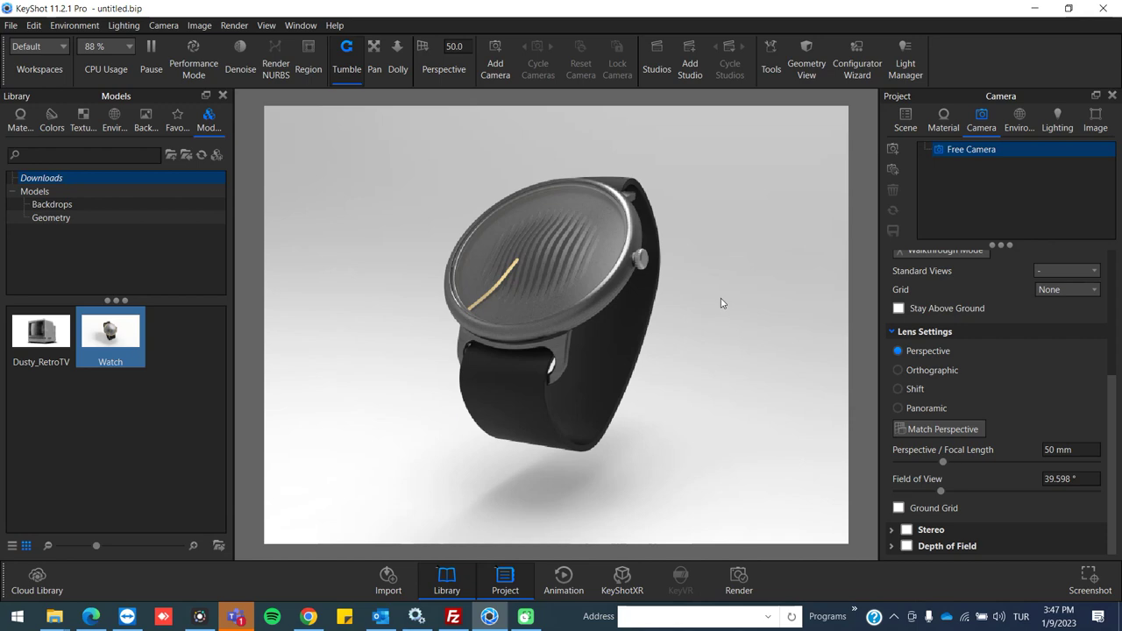
Step: Try tumbling and zooming out from the watch, and fit the model back in the centre of the view
mouse_move(718, 303)
left_mouse_down()
mouse_move(711, 330)
mouse_move(801, 348)
mouse_move(754, 271)
mouse_move(718, 290)
left_mouse_up()
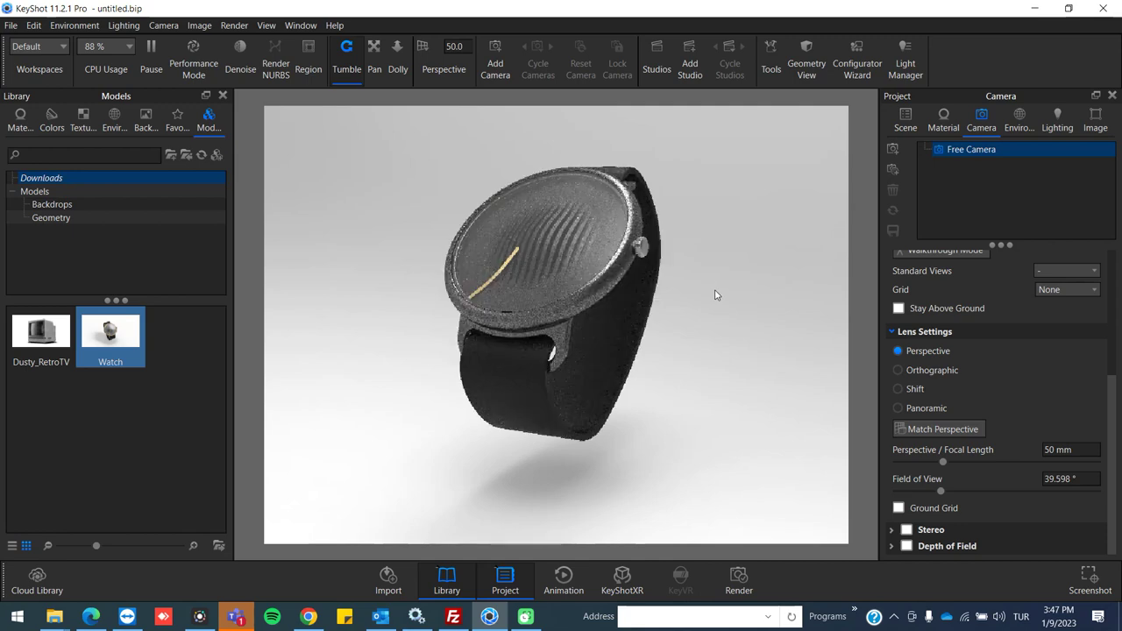
scroll(593, 307, "down", 5)
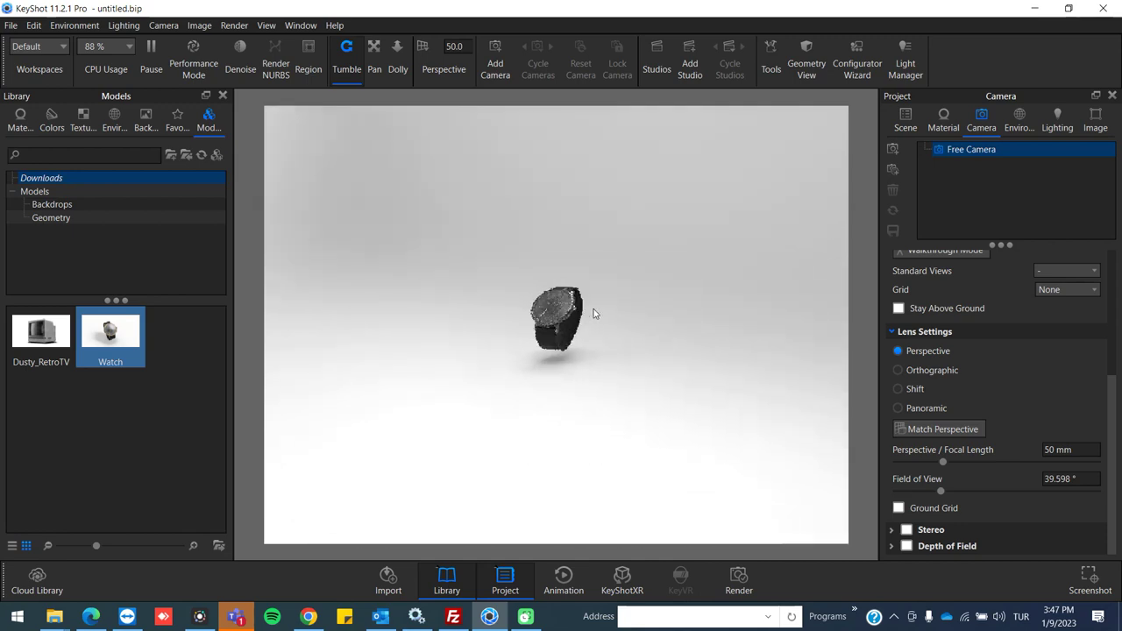
right_click(593, 288)
left_click(642, 309)
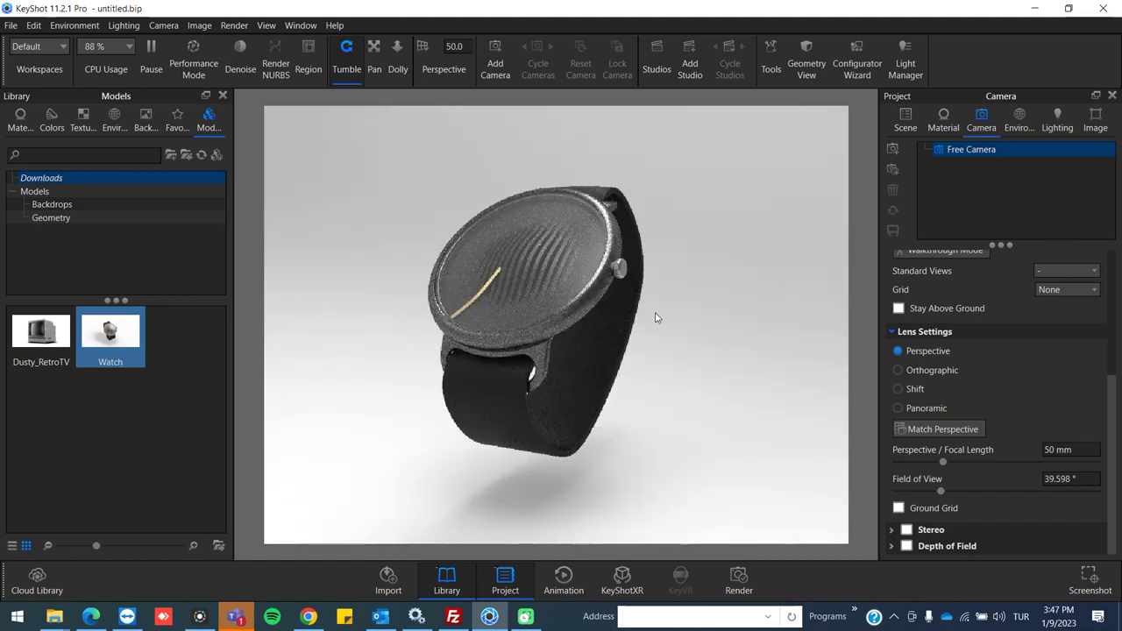